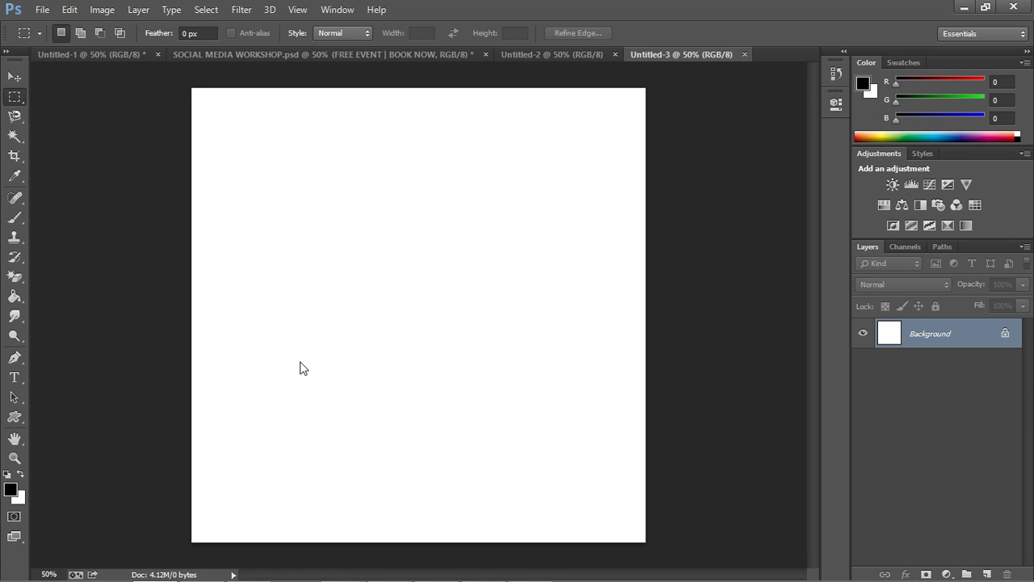
Check the New document width and height, cancel, then add Layer 1 and Layer 2.
left_click(41, 9)
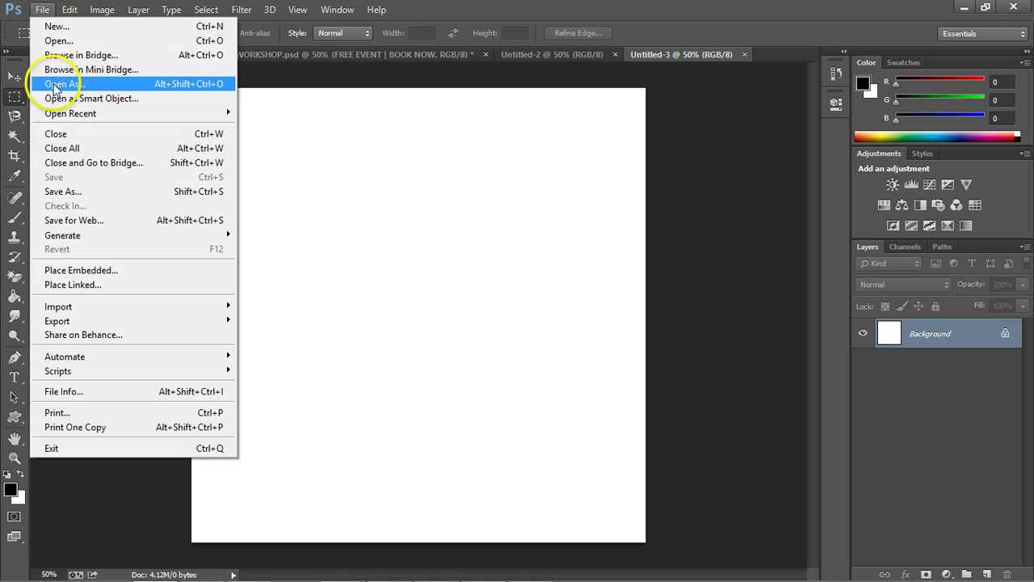
left_click(81, 33)
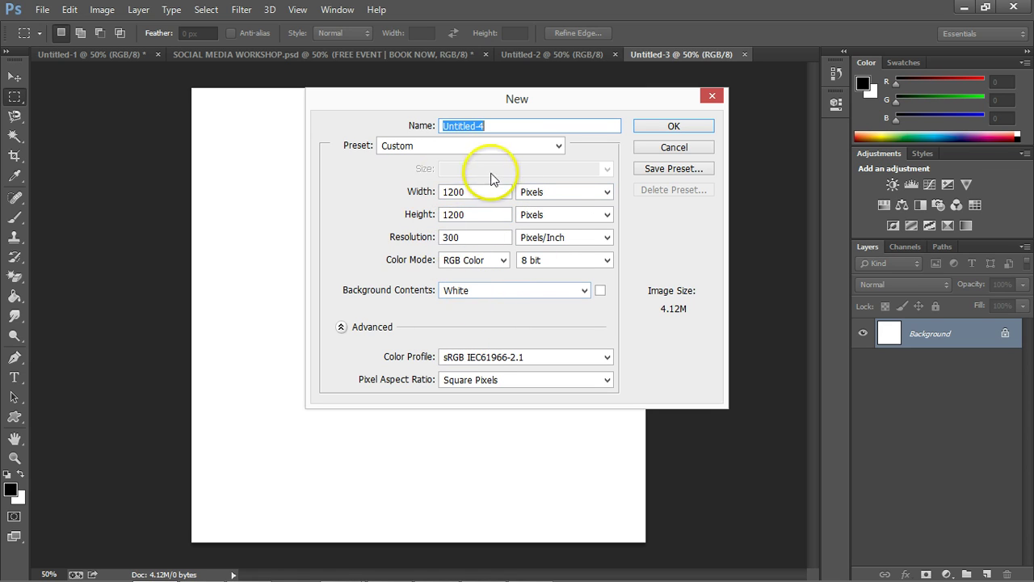
left_click(428, 191)
left_click(430, 219)
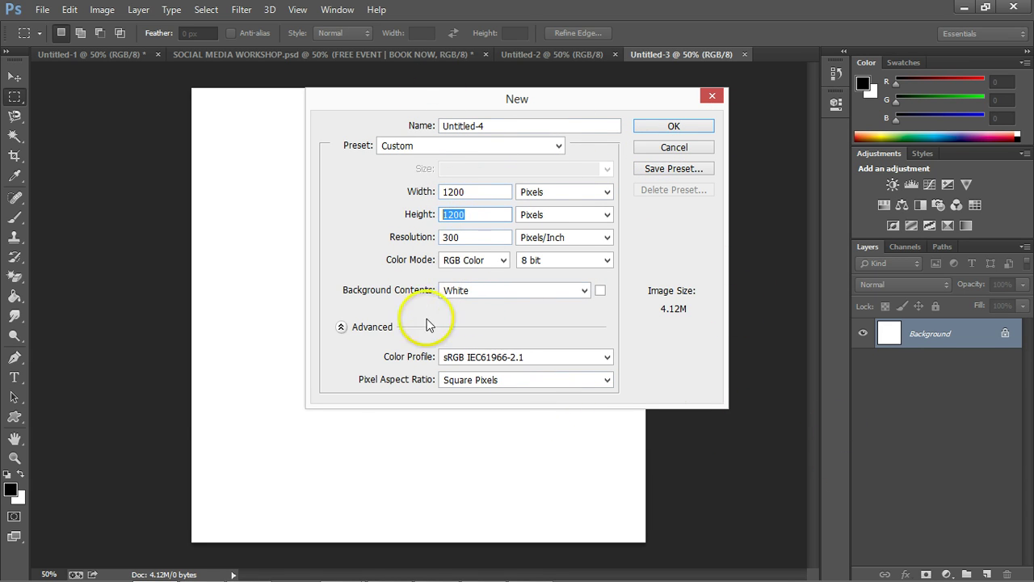
left_click(664, 149)
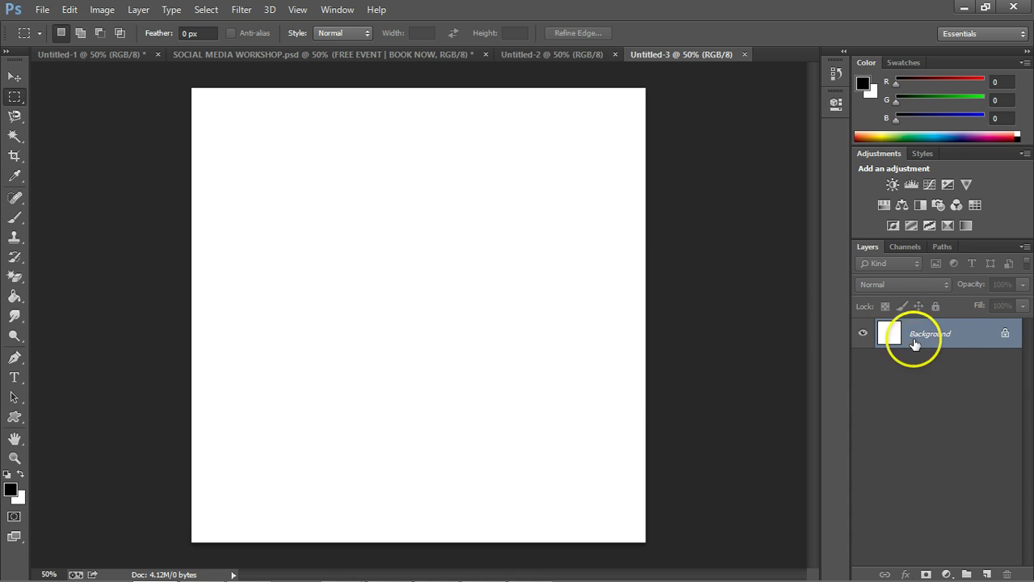
left_click(988, 574)
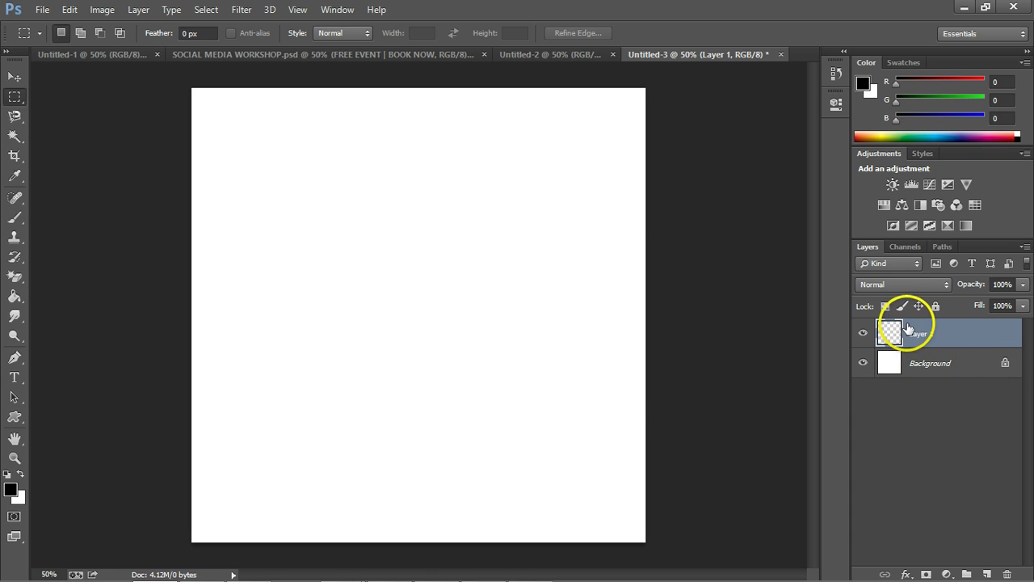
left_click(988, 573)
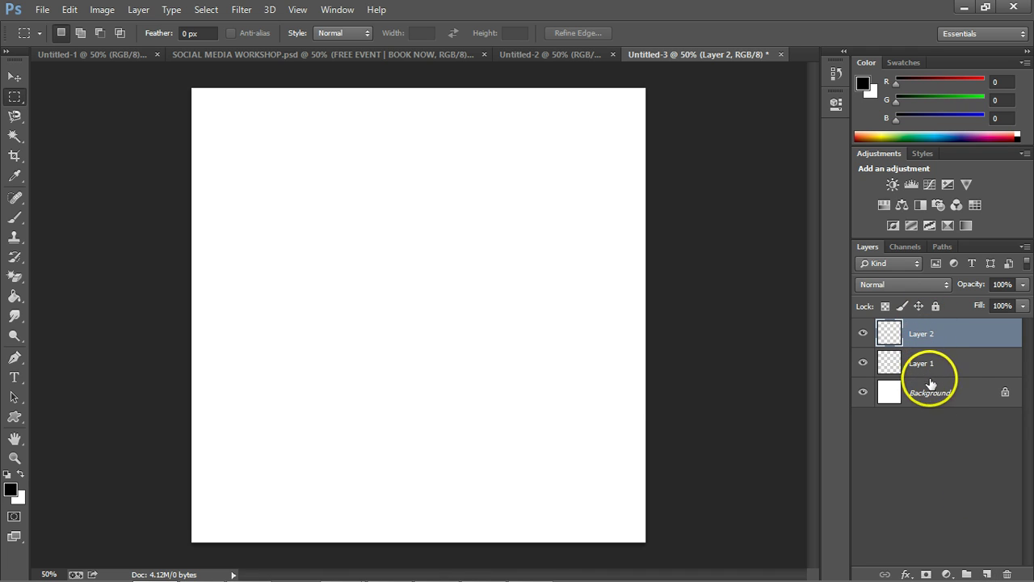
Draw a black rounded rectangle near the canvas top-left.
left_click(12, 422)
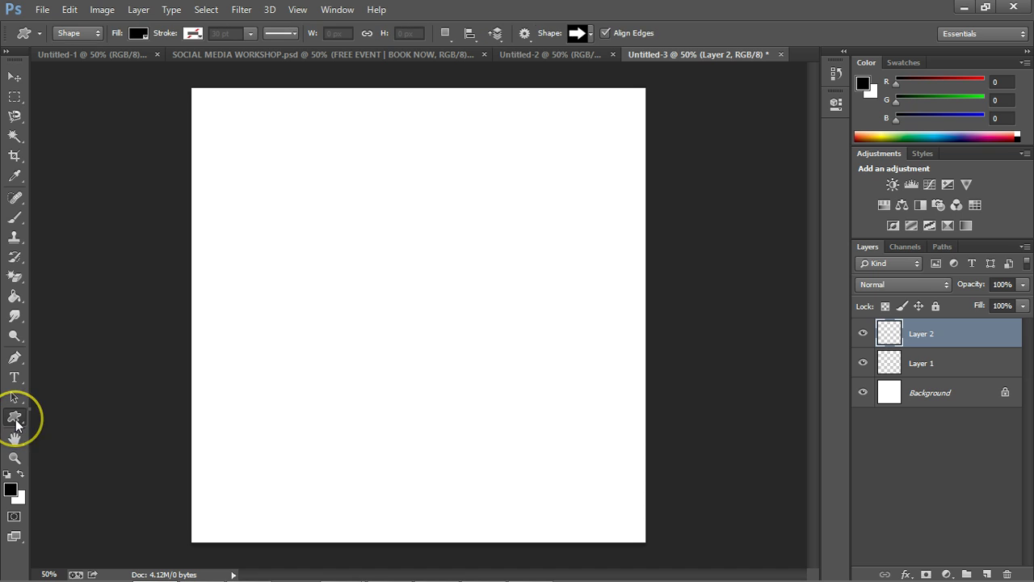
left_click(65, 430)
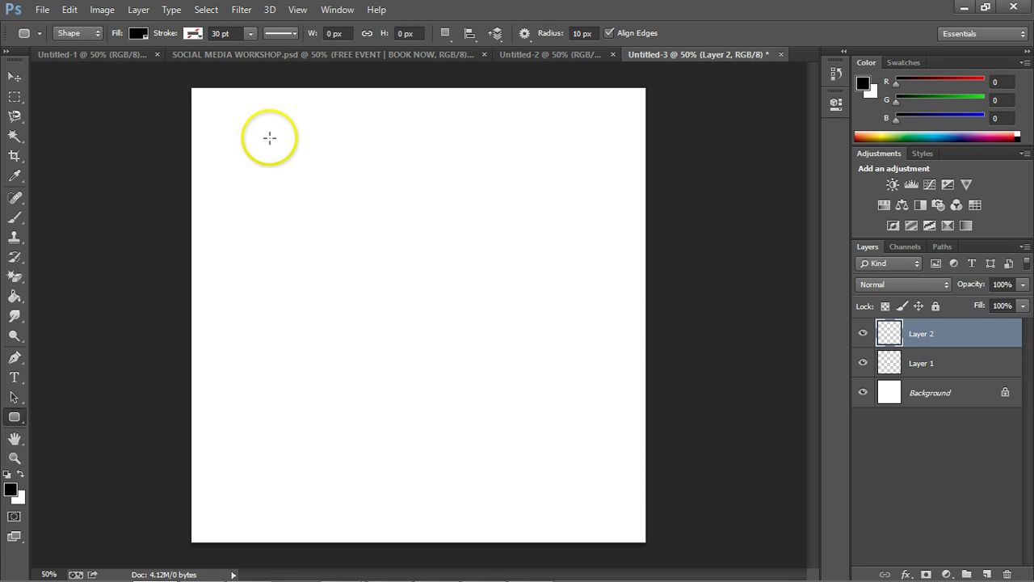
left_click_drag(270, 138, 448, 337)
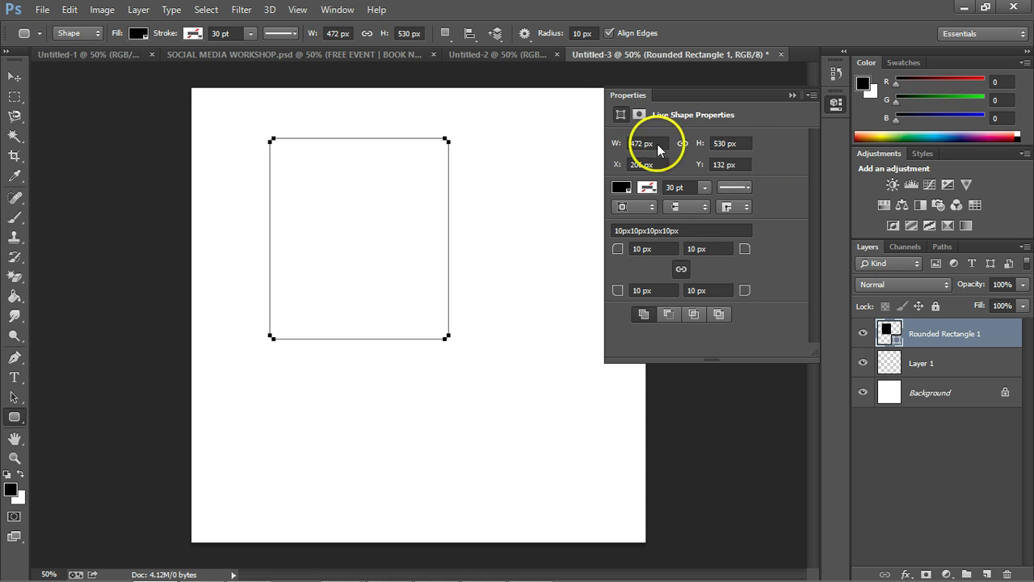
left_click(791, 95)
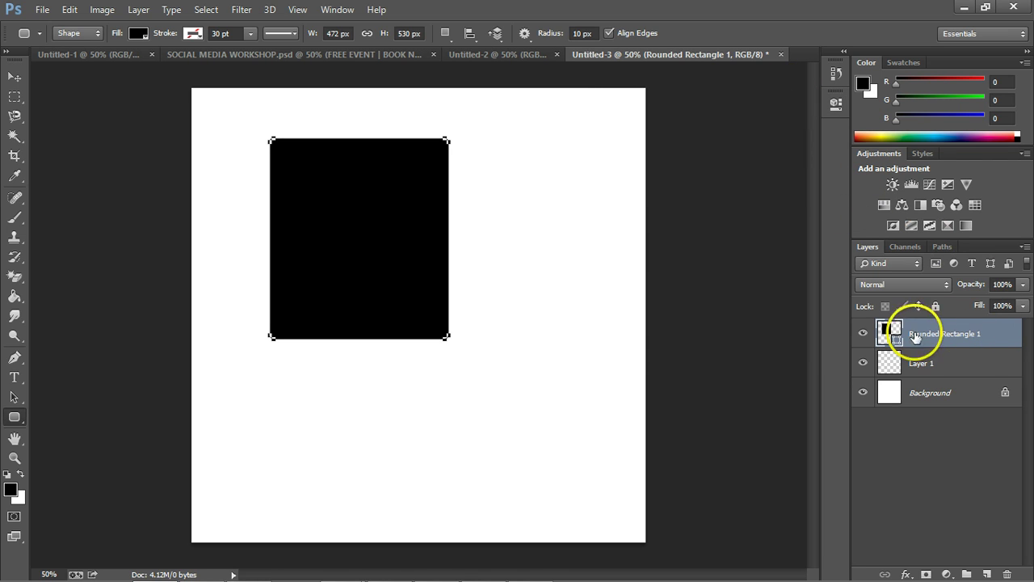
On Layer 1, draw a red ff0000 circle overlapping the rectangle's right side.
left_click(930, 366)
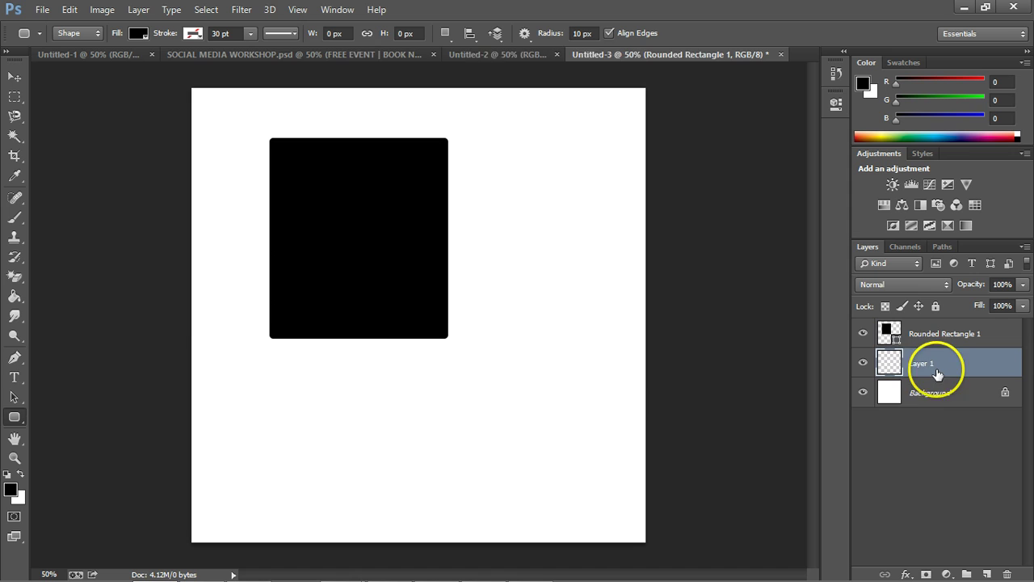
left_click_drag(16, 423, 77, 453)
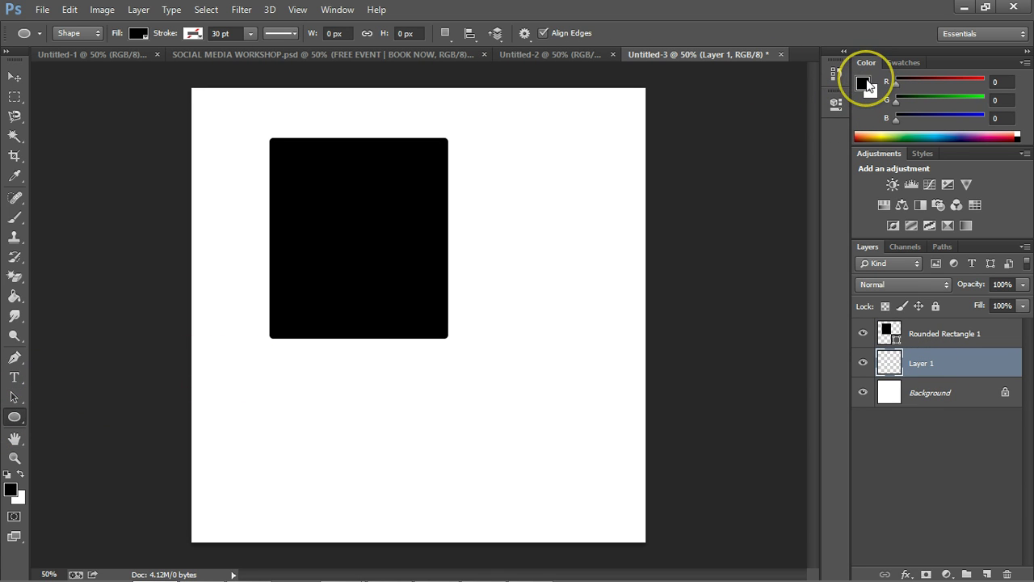
left_click(865, 83)
left_click_drag(768, 213, 776, 176)
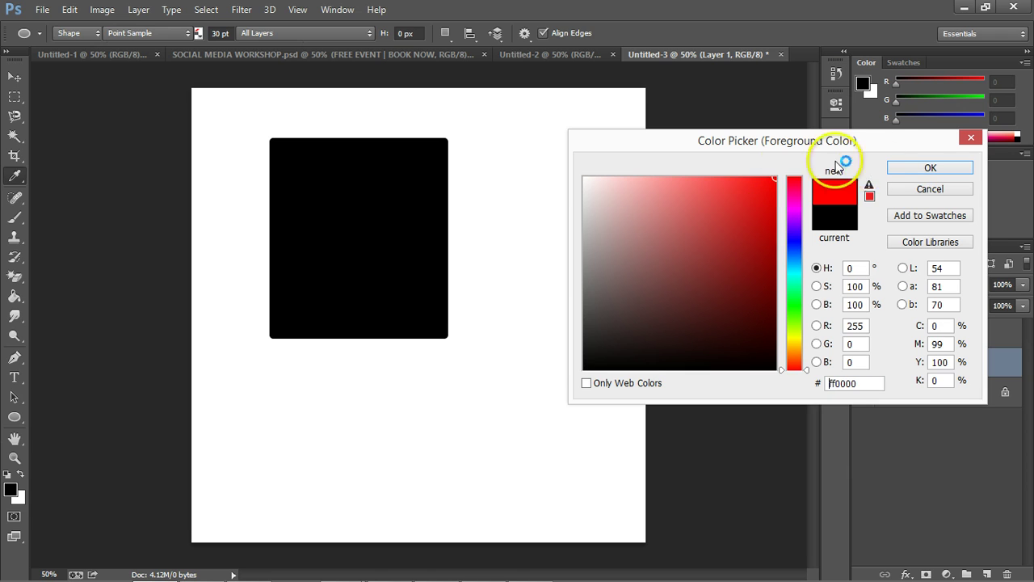
left_click(920, 168)
left_click_drag(378, 176, 593, 393)
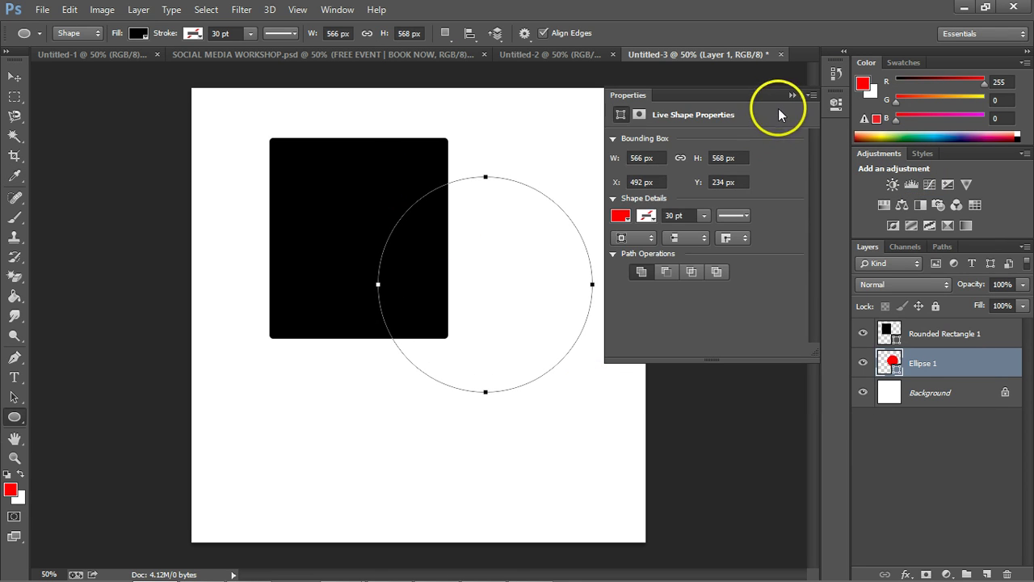
left_click(792, 95)
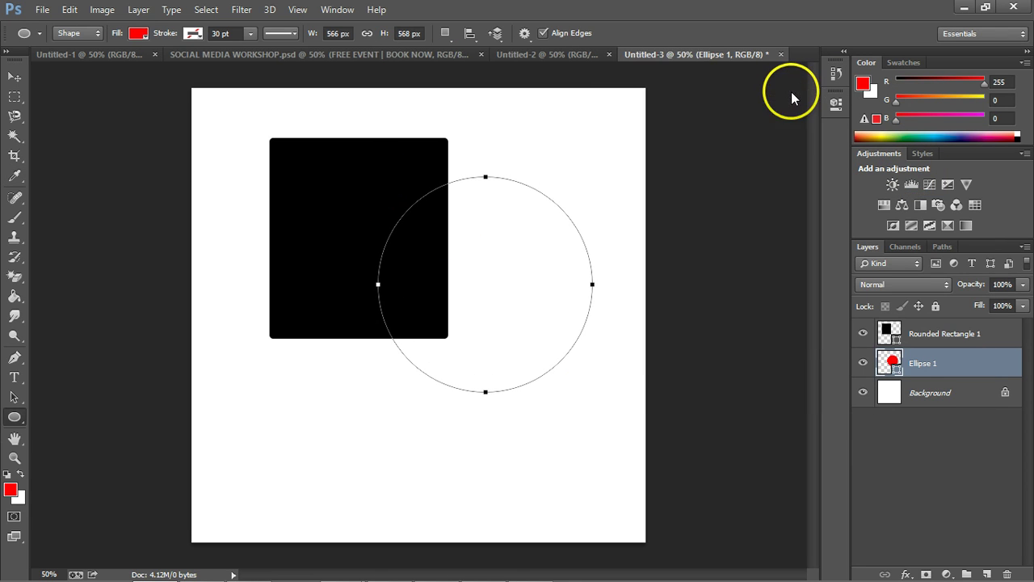
left_click(14, 76)
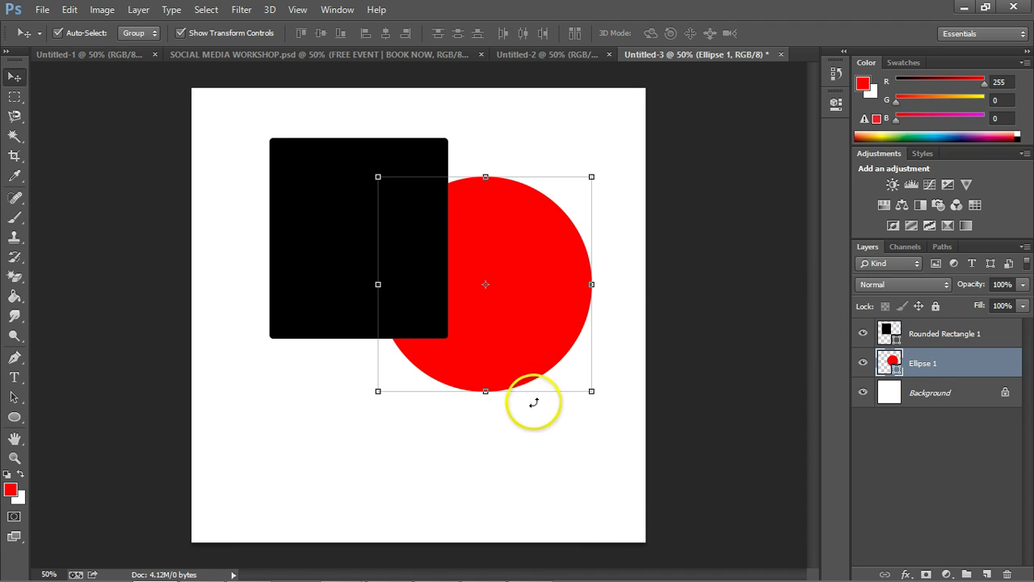
Convert the Background into a regular layer named Layer 0.
left_click(913, 396)
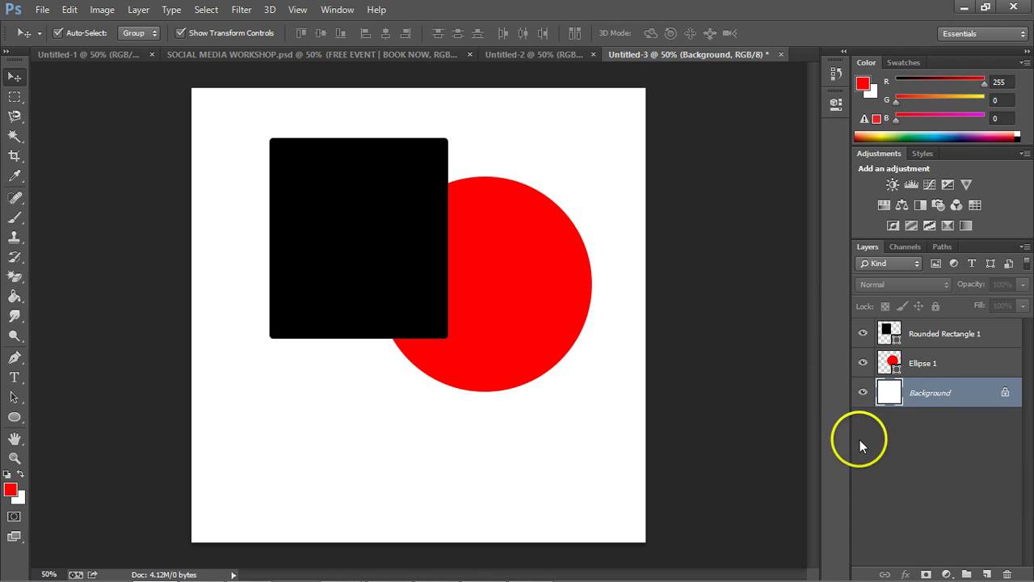
right_click(917, 395)
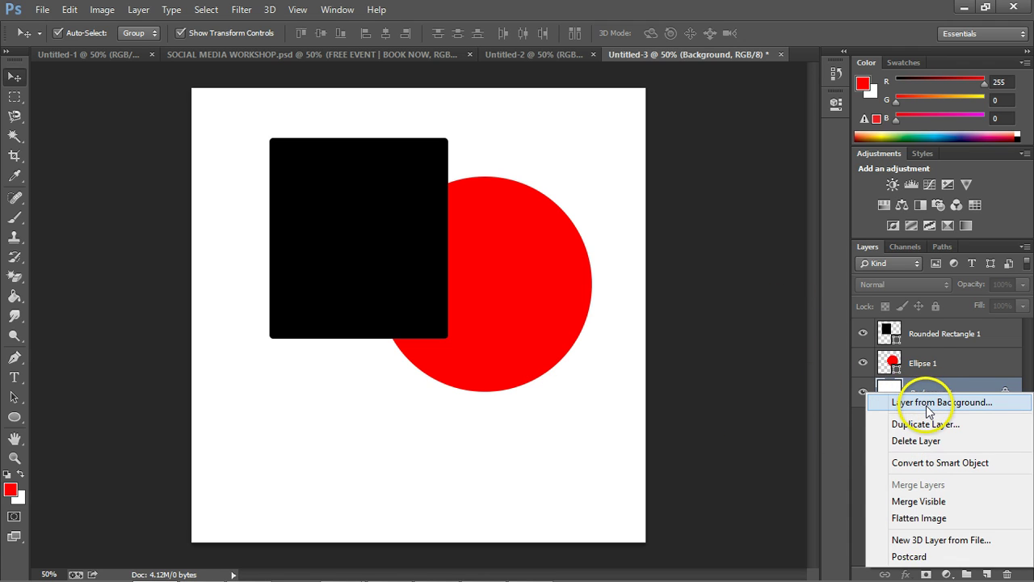
left_click(928, 406)
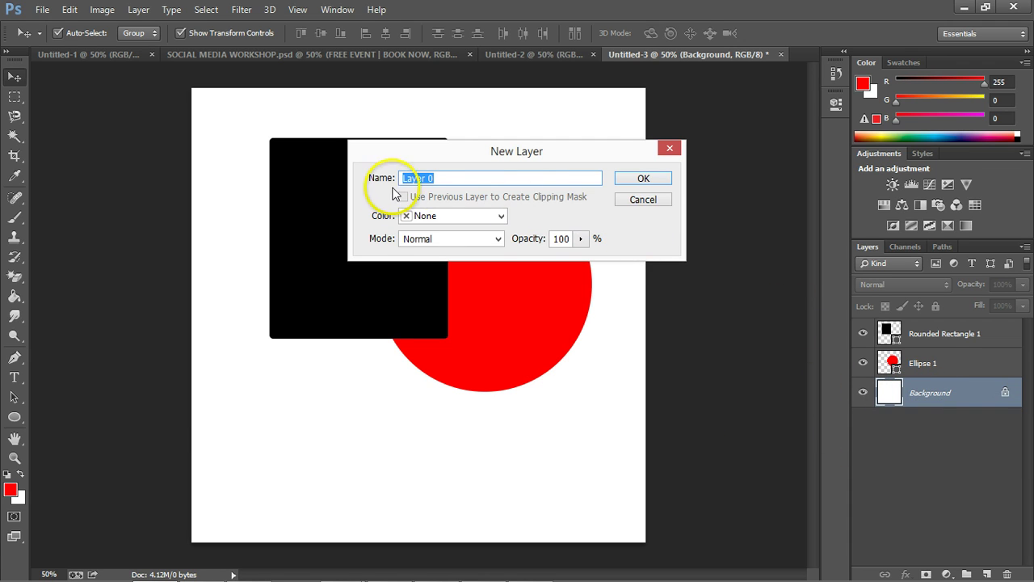
left_click(642, 176)
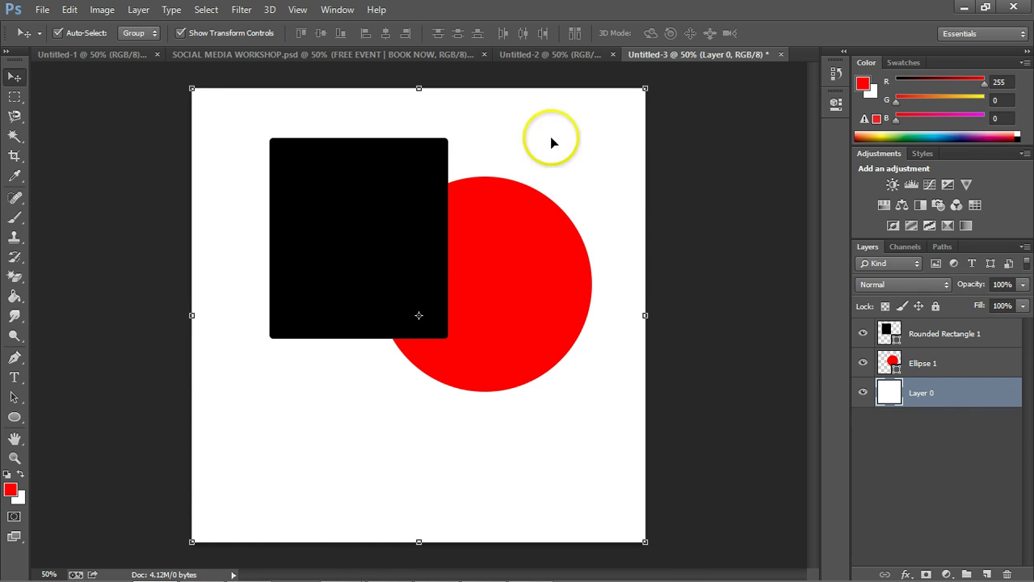
Test the stacking order, ending with the rectangle above the circle above Layer 0.
left_click_drag(916, 395, 910, 325)
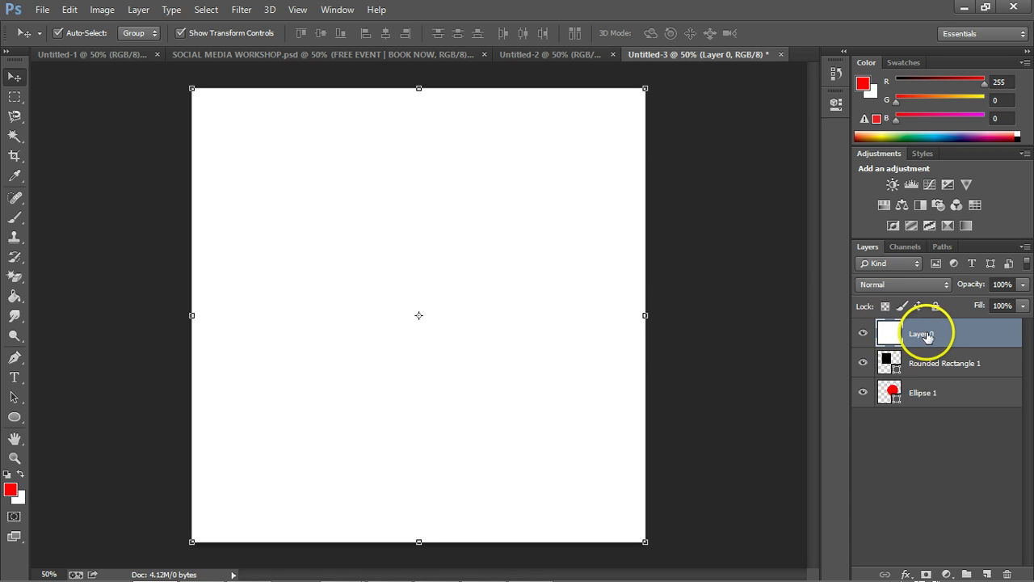
mouse_move(924, 339)
left_mouse_down()
mouse_move(919, 331)
mouse_move(919, 358)
left_mouse_up()
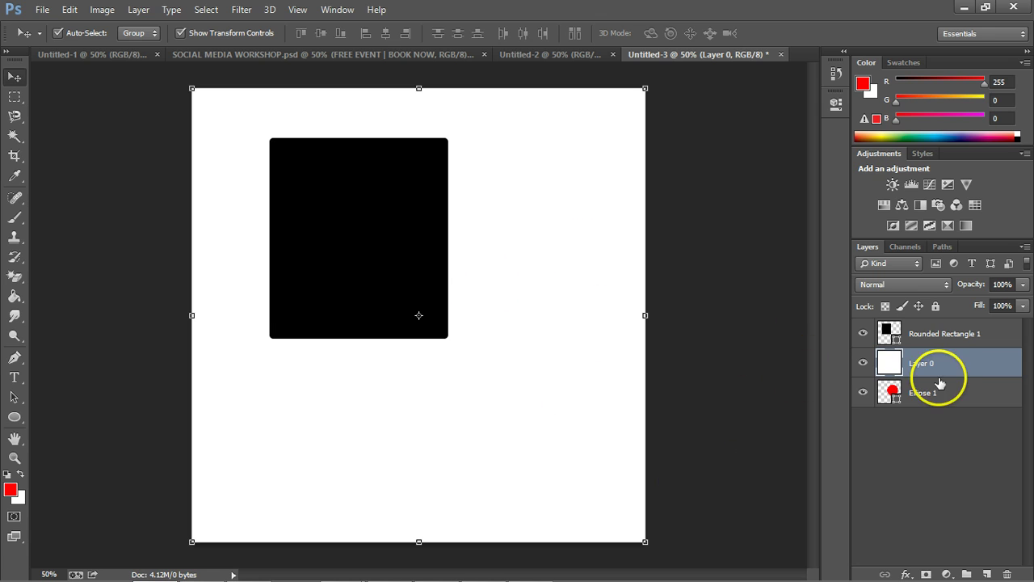
left_click_drag(939, 363, 930, 400)
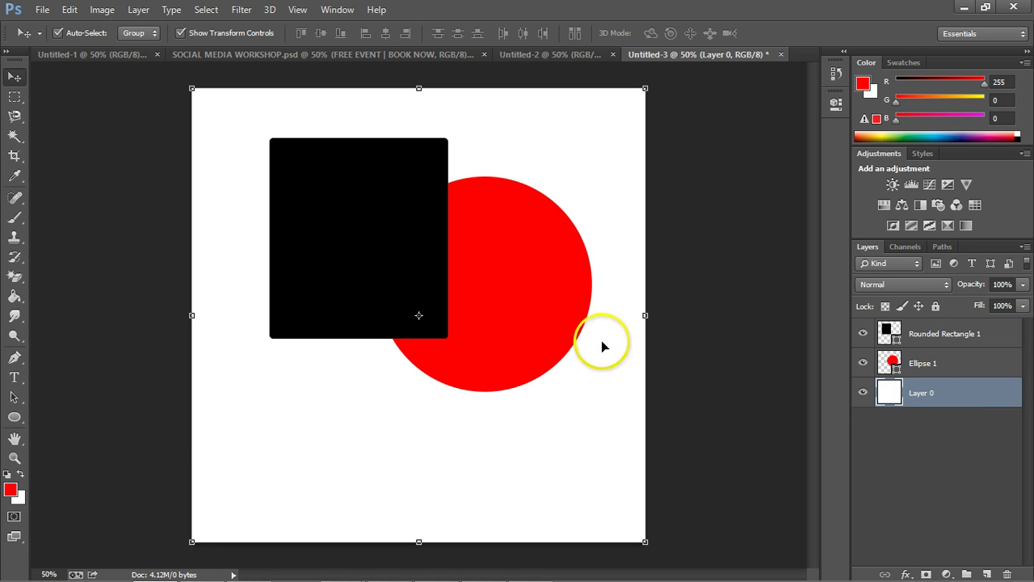
left_click(933, 368)
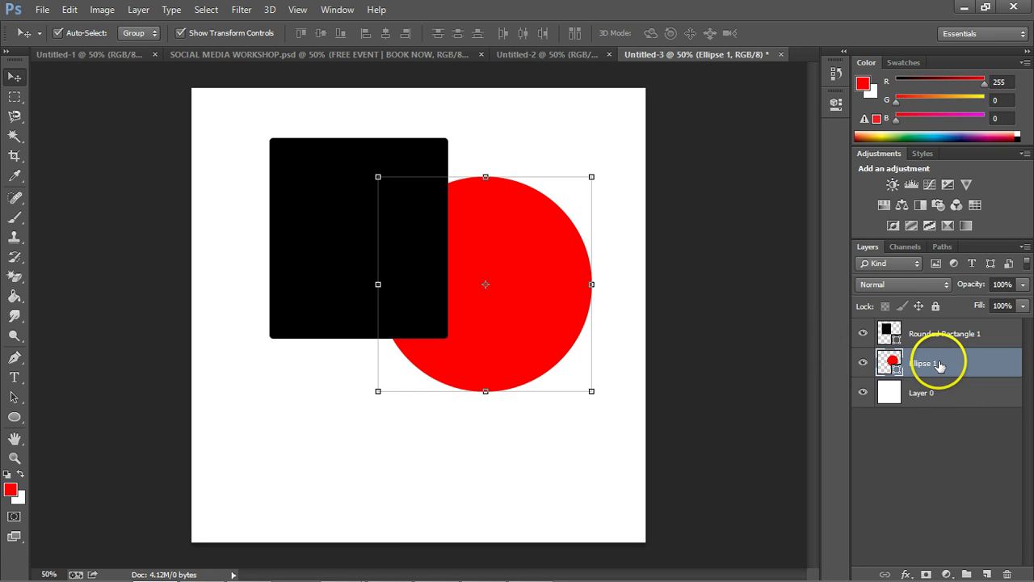
left_click_drag(938, 365, 930, 328)
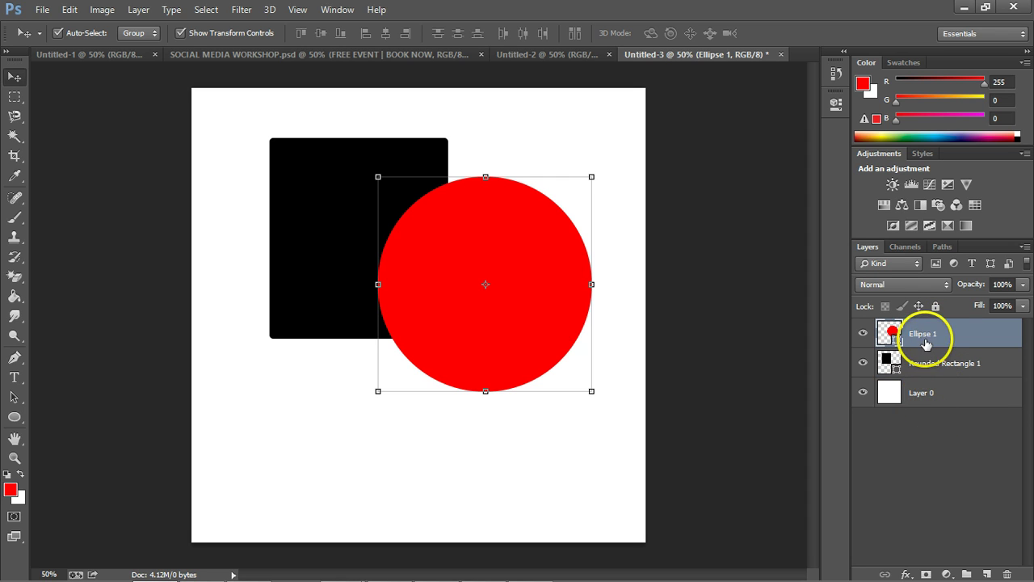
left_click_drag(931, 364, 931, 328)
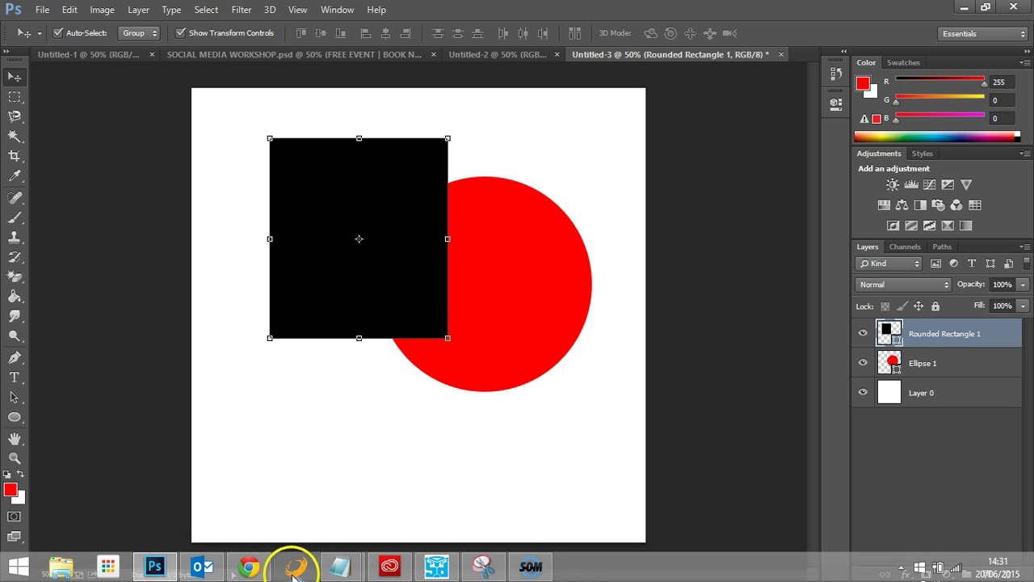
Copy the Lancashire Evening Post front-page image from Chrome's Google Images results.
left_click(260, 568)
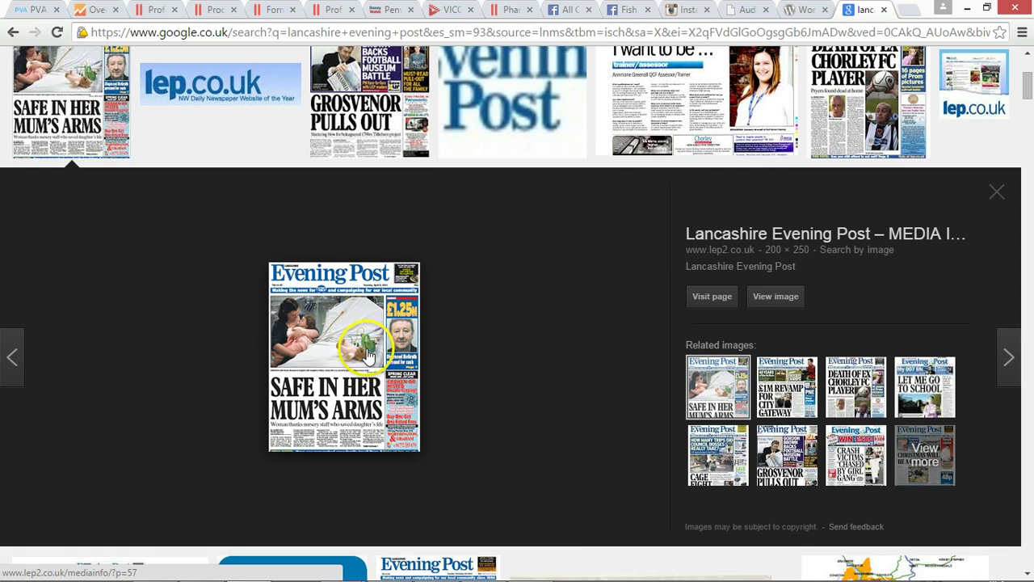
right_click(364, 339)
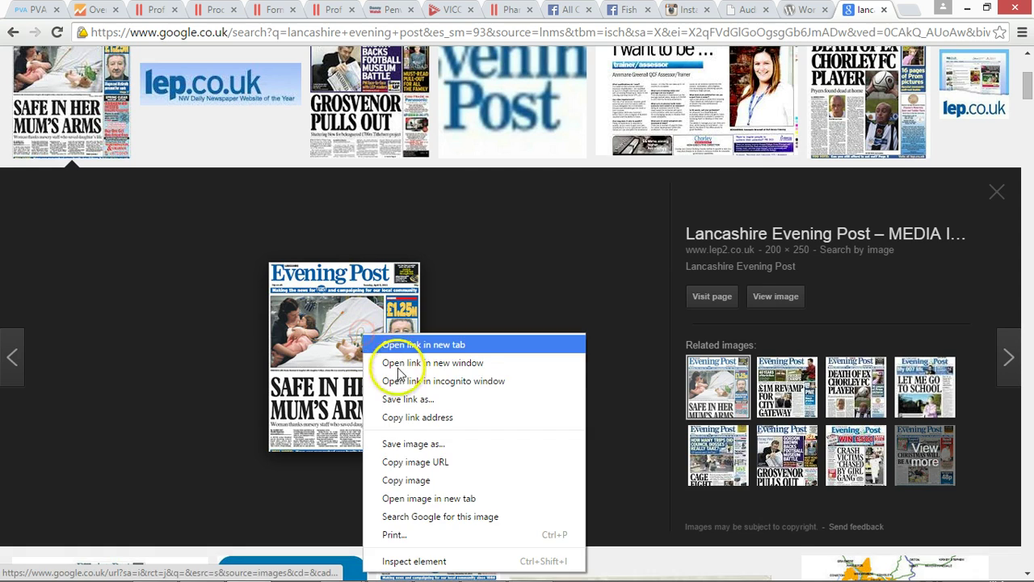
left_click(426, 488)
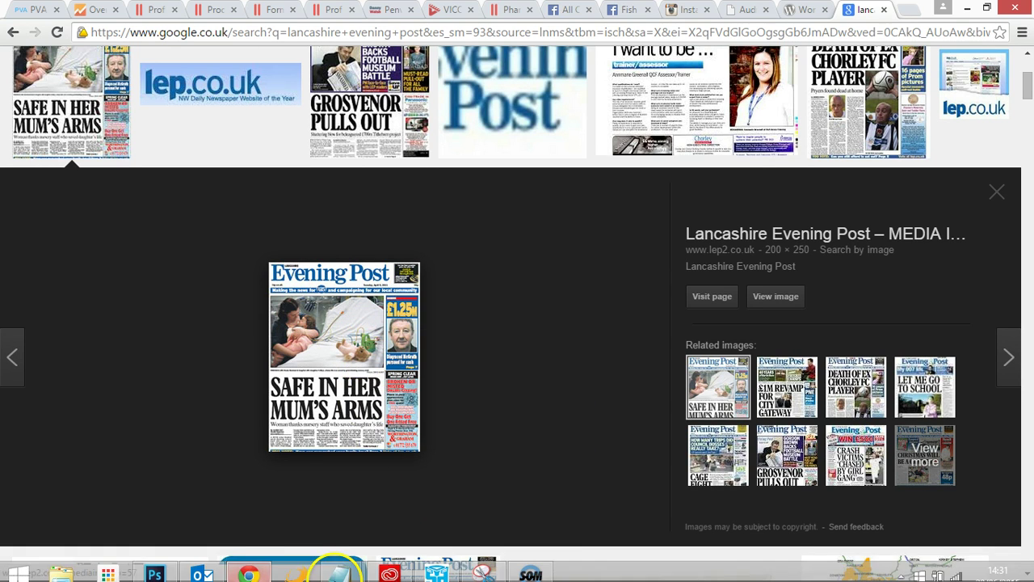
left_click(217, 570)
Paste the front page into Untitled-3 as a new layer and scale it up.
left_click(156, 569)
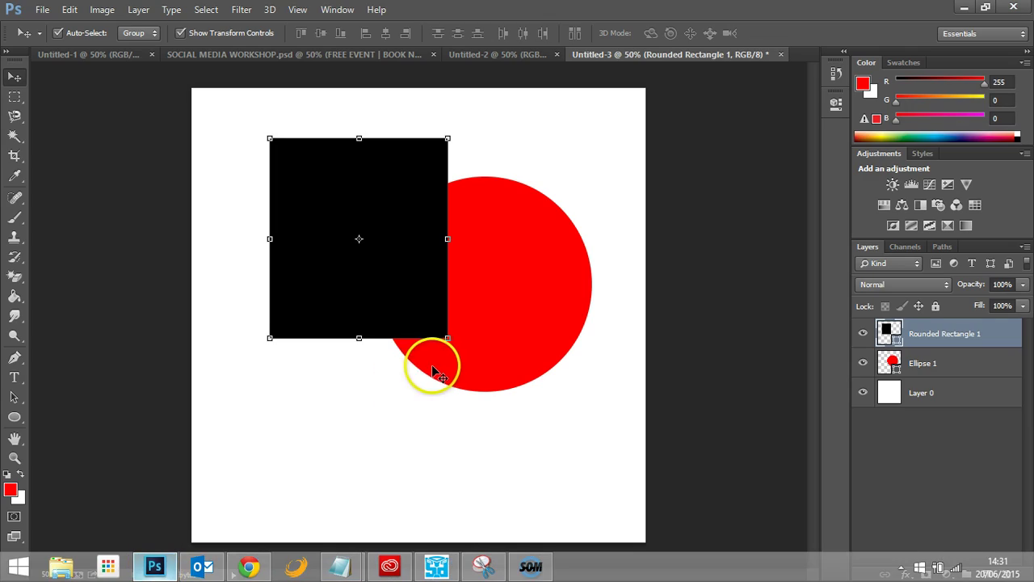
key("ctrl+v")
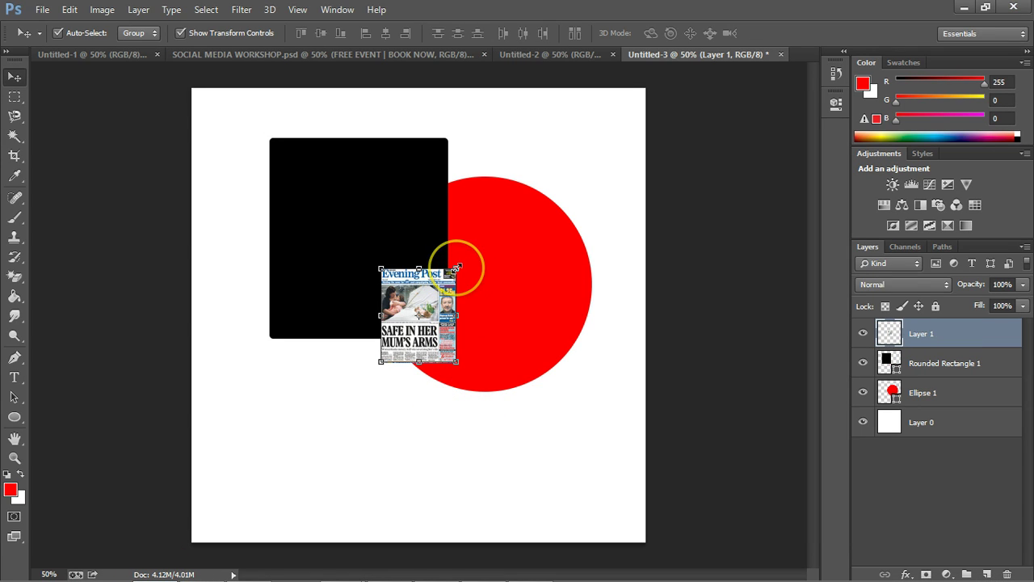
left_click_drag(458, 267, 562, 137)
left_click_drag(381, 362, 299, 465)
left_click(681, 33)
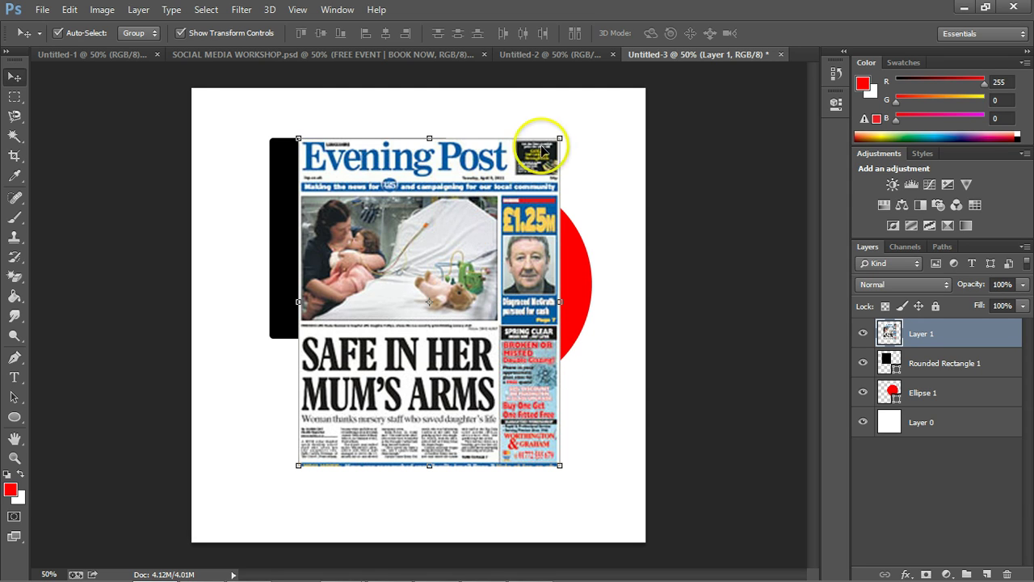
Delete the Rounded Rectangle 1 and Ellipse 1 layers, leaving the front-page layer selected.
left_click(944, 366)
key("Delete")
key("Delete")
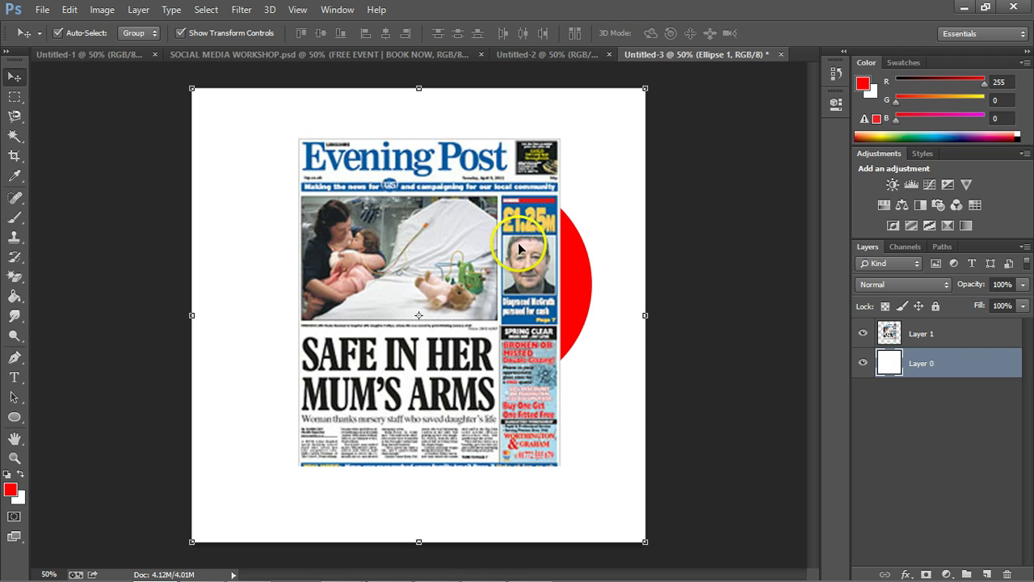
left_click(895, 334)
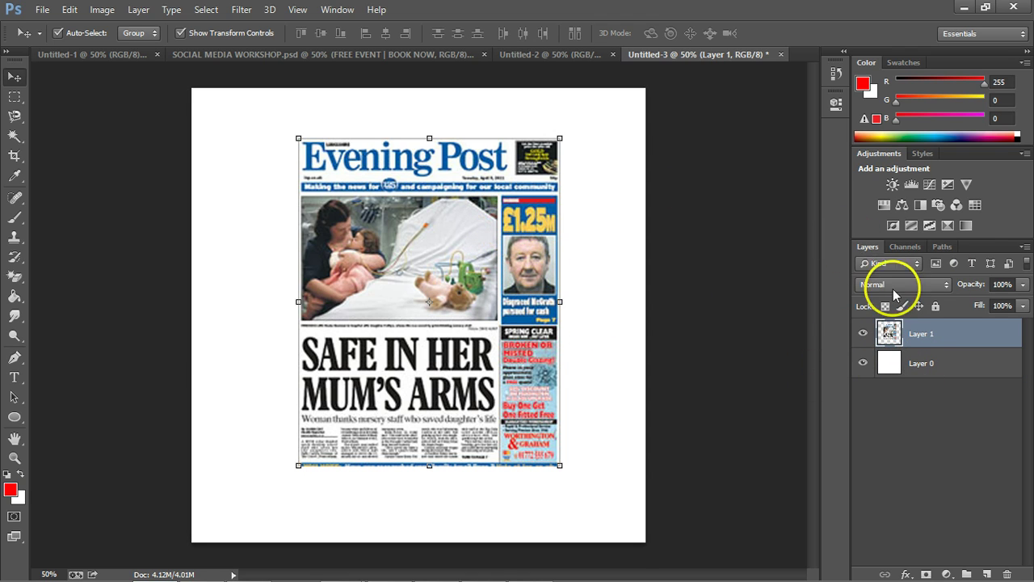
Duplicate the front-page layer twice, creating Layer 1 copy and Layer 1 copy 2.
right_click(918, 334)
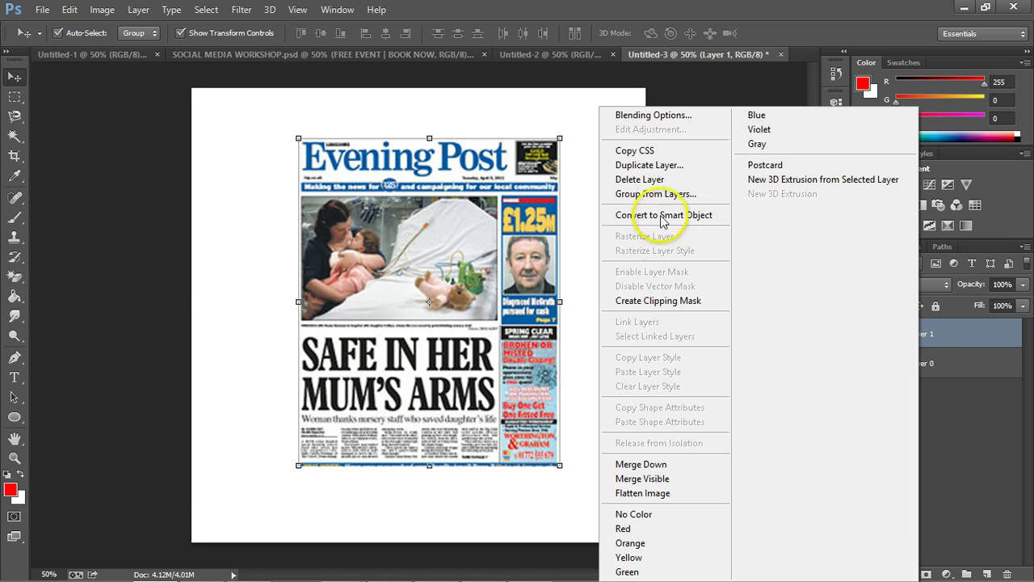
left_click(652, 165)
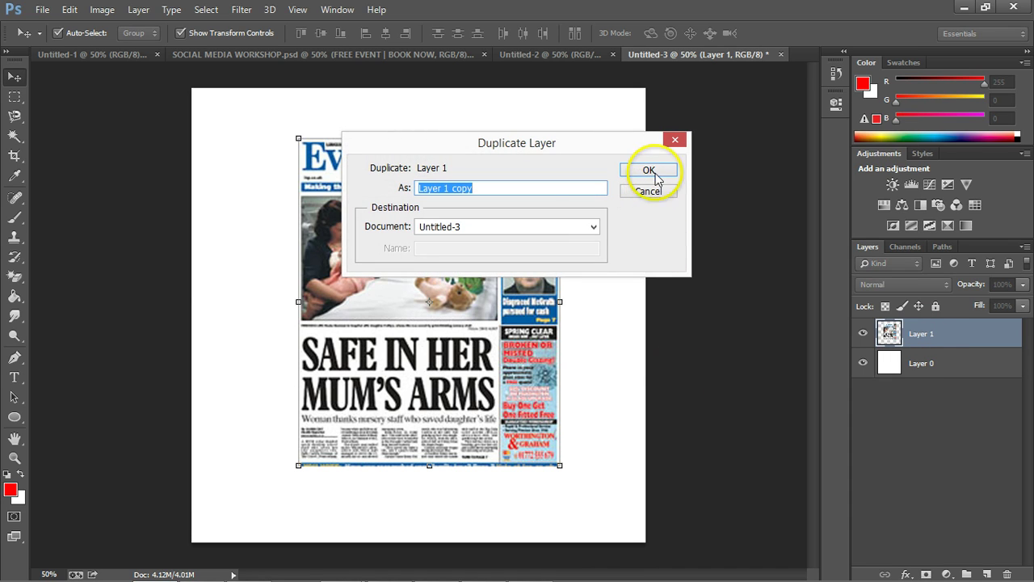
left_click(647, 171)
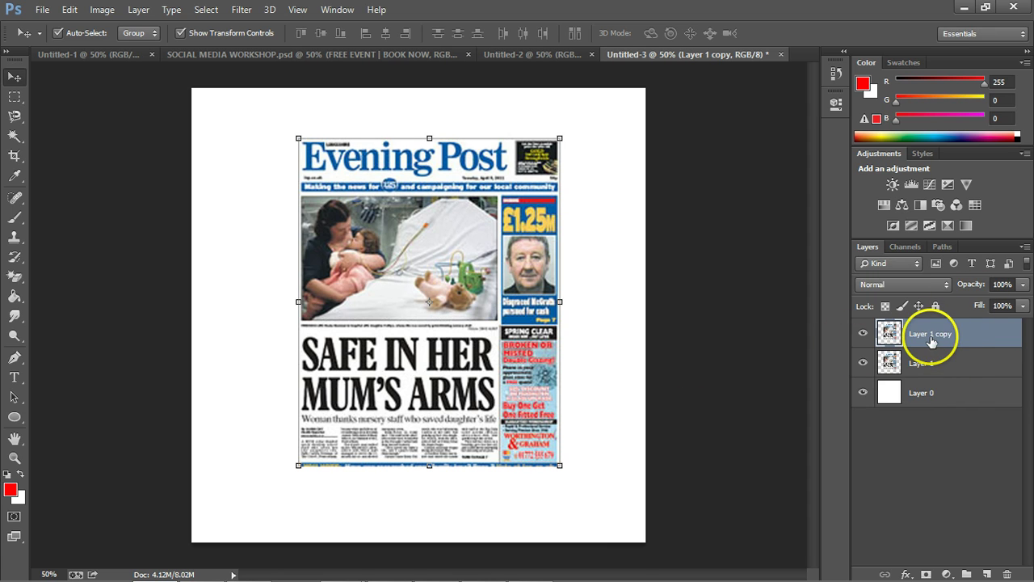
right_click(940, 386)
left_click(662, 165)
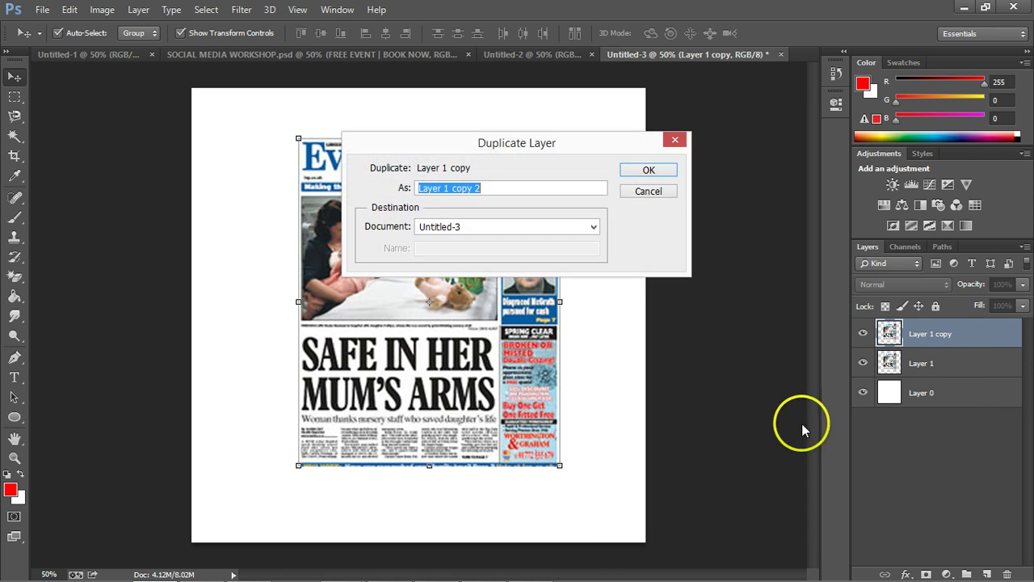
left_click(650, 169)
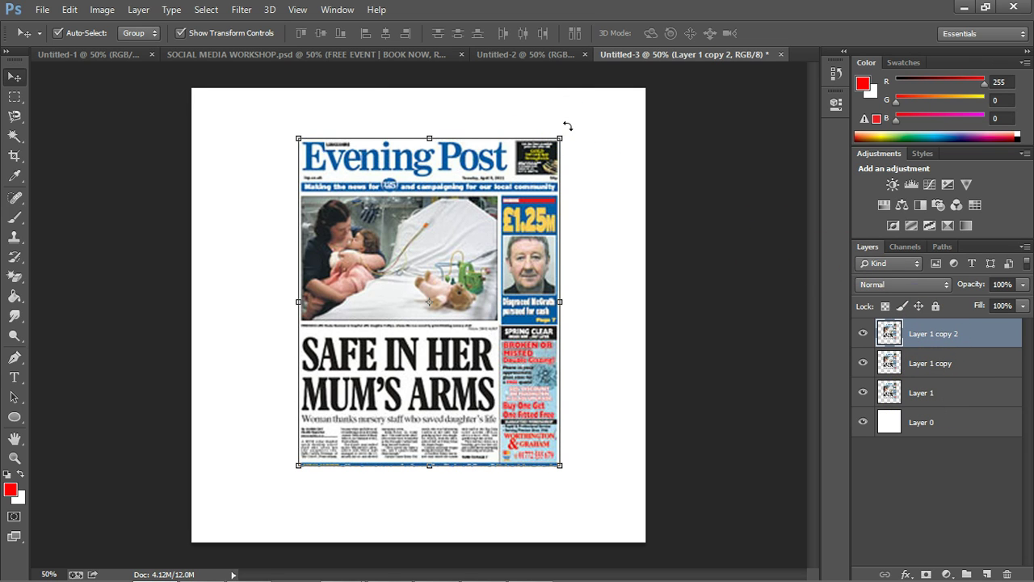
Rotate Layer 1 copy 2 about -6° and Layer 1 about -13° to fan the pages.
left_click_drag(568, 126, 568, 126)
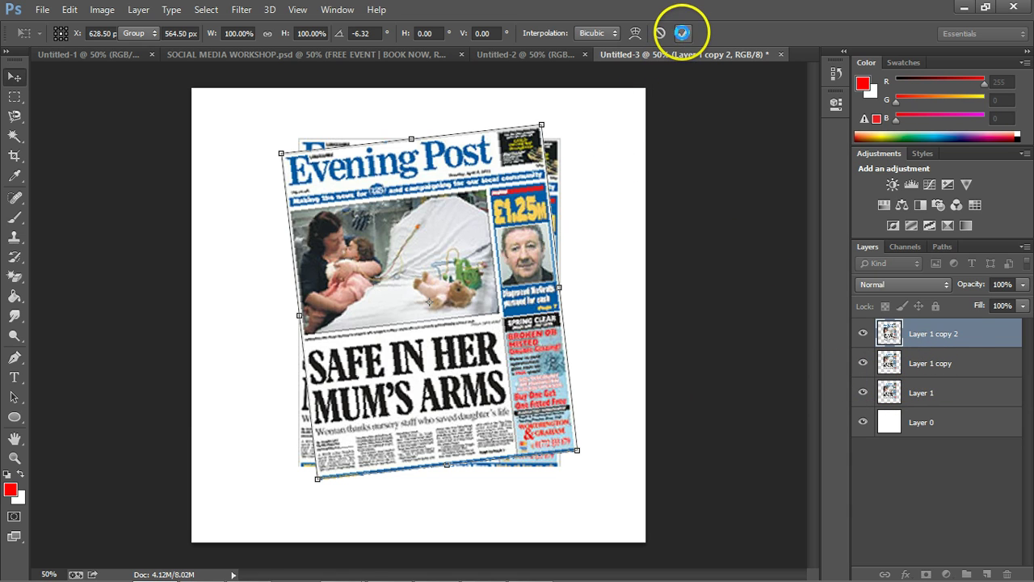
left_click(683, 32)
left_click(934, 394)
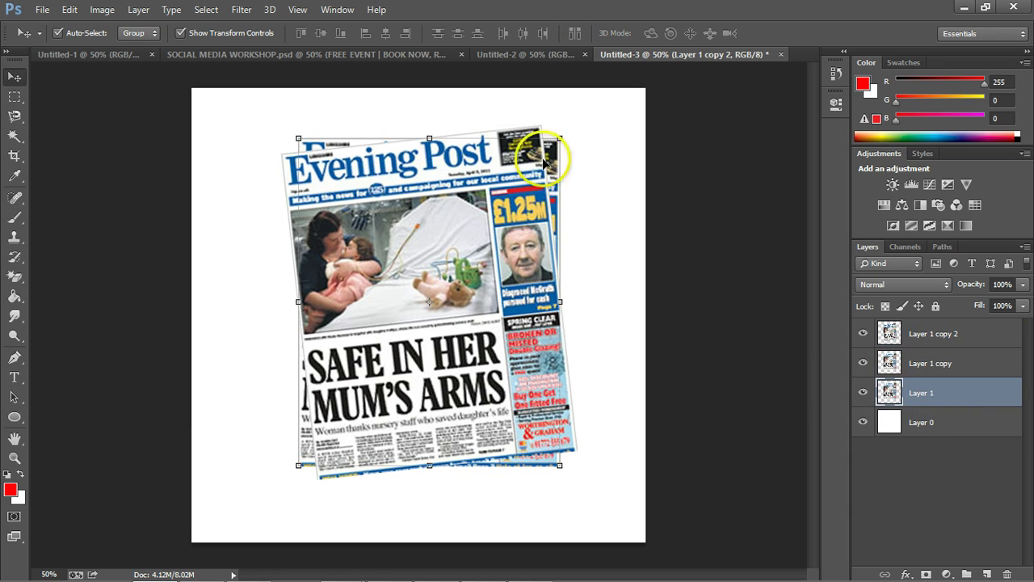
left_click(572, 122)
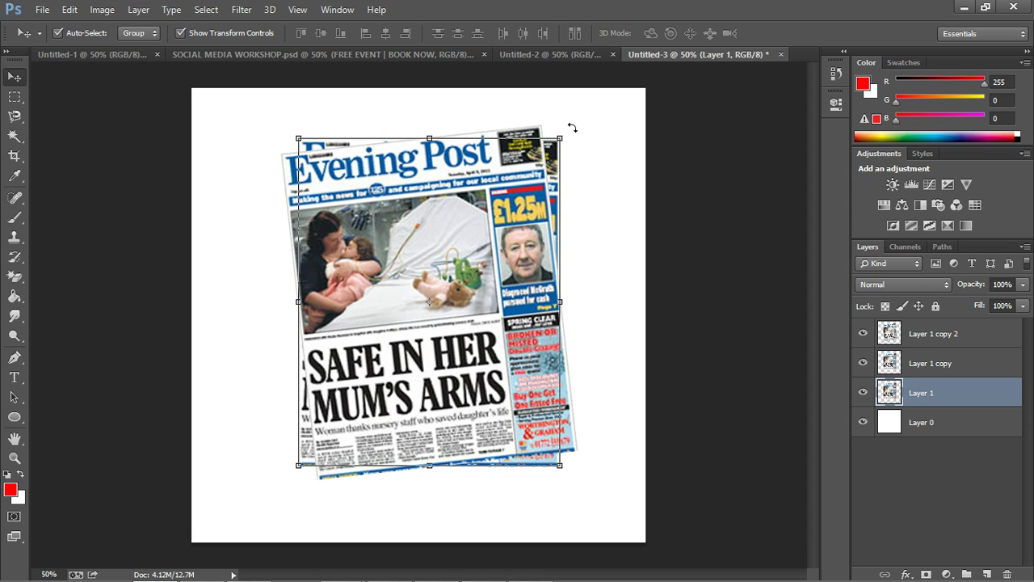
left_click_drag(572, 127, 571, 127)
left_click(682, 33)
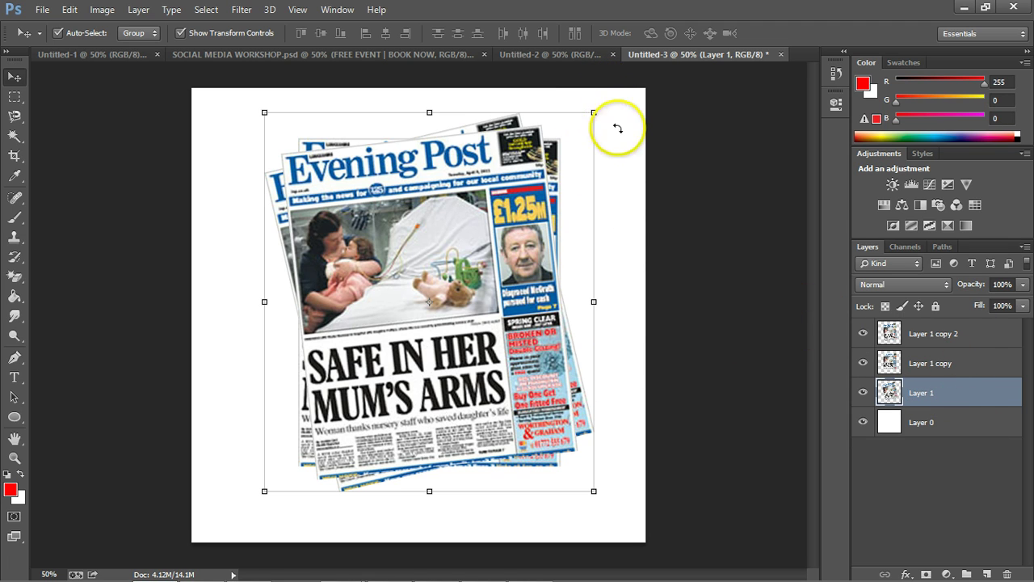
Delete the white Layer 0 background layer.
left_click(913, 421)
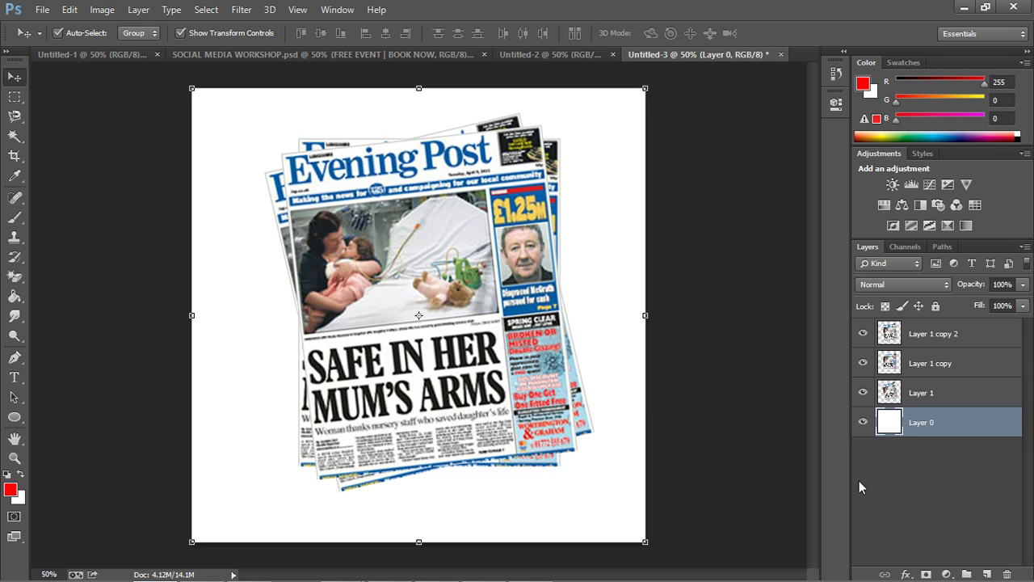
key("Delete")
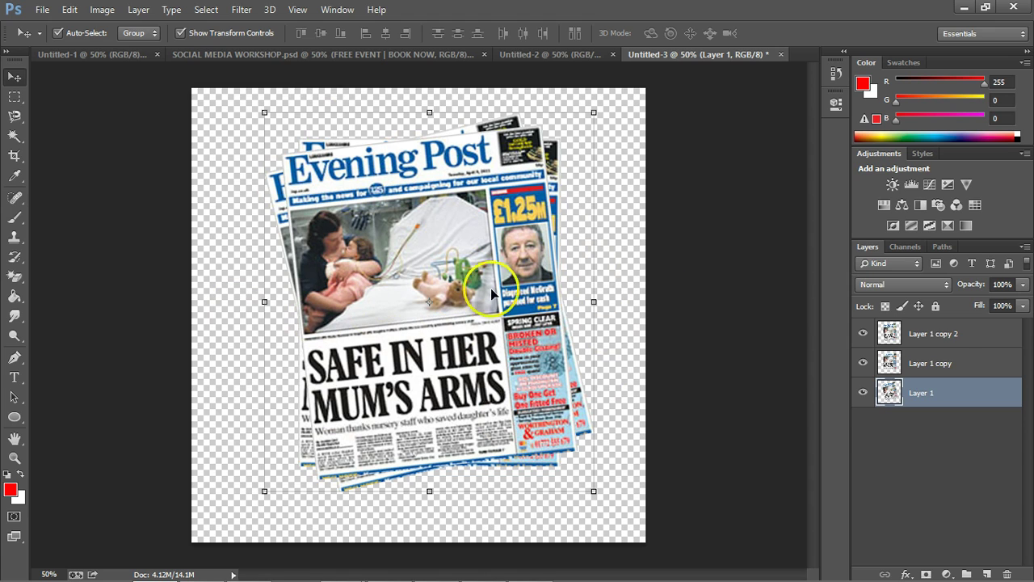
Give Layer 1 a Drop Shadow: 100% opacity, 51 px distance, 45% spread, Outer Glow off.
right_click(930, 398)
left_click(700, 117)
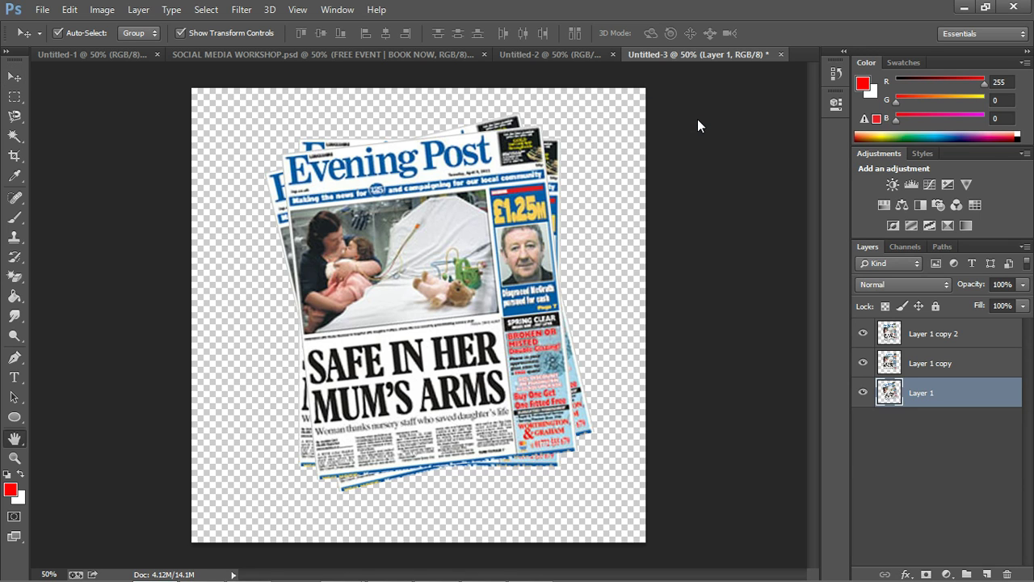
left_click_drag(358, 74, 624, 82)
left_click(567, 328)
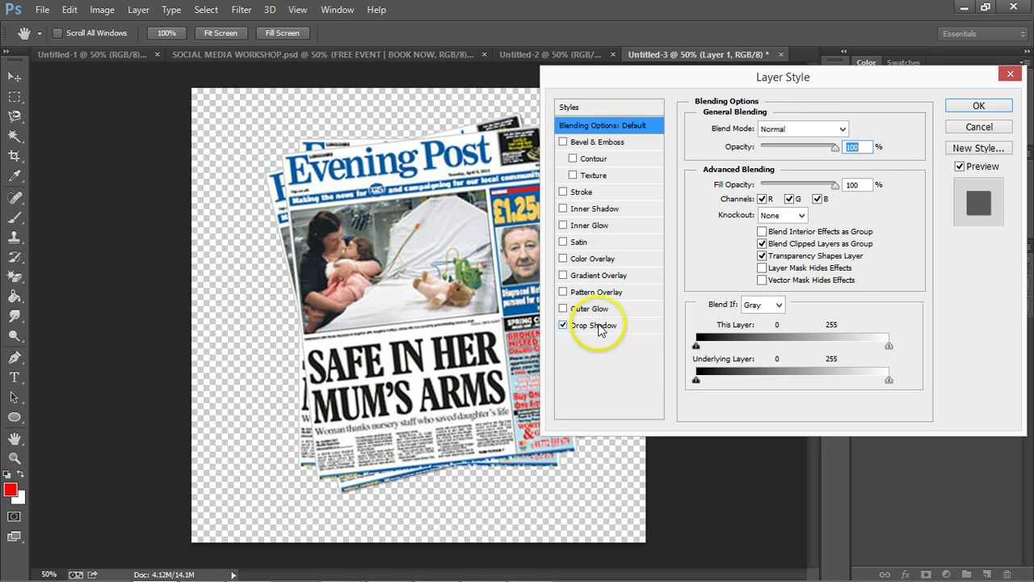
left_click(600, 326)
left_click_drag(806, 147, 824, 147)
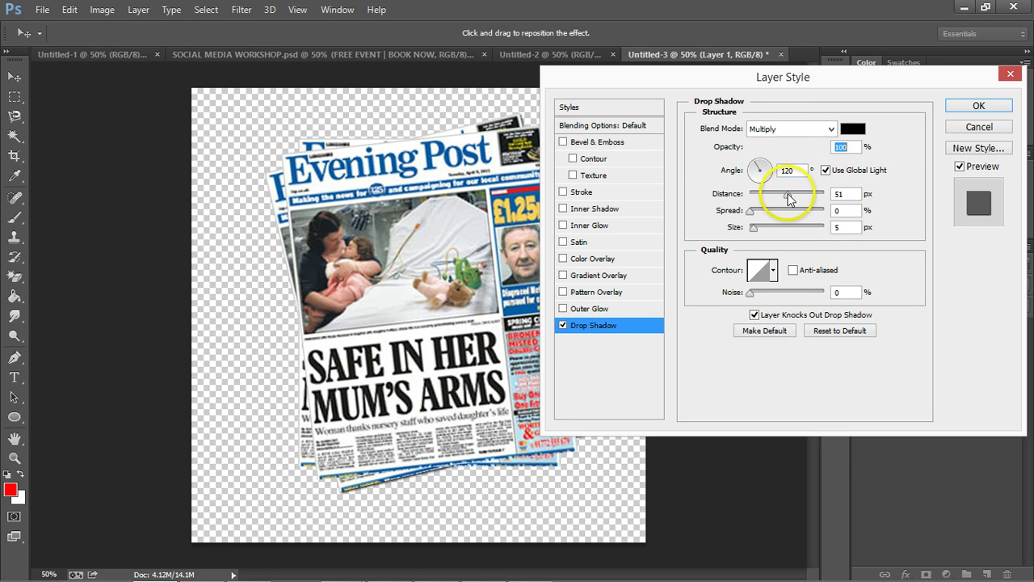
left_click_drag(754, 194, 776, 194)
left_click_drag(750, 211, 771, 234)
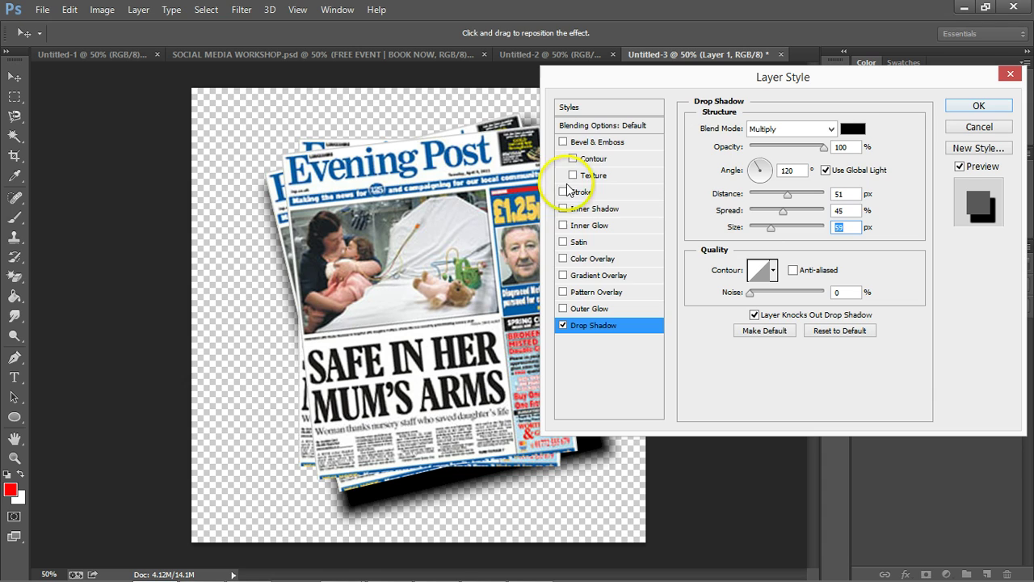
left_click(563, 309)
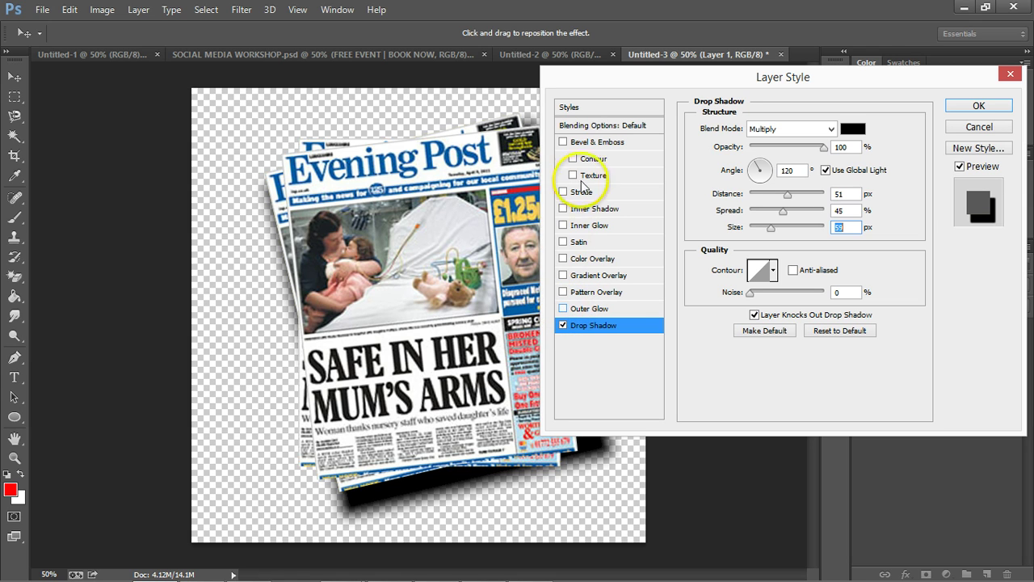
left_click(981, 110)
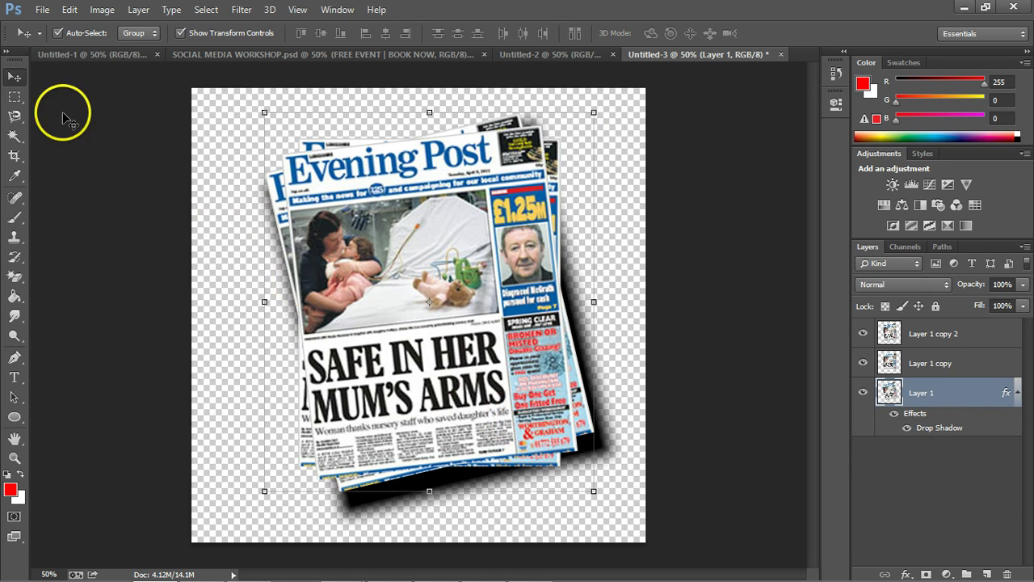
In Save for Web, keep transparent PNG-24, change width from 1200 to 600 px, cancel Save.
left_click(42, 9)
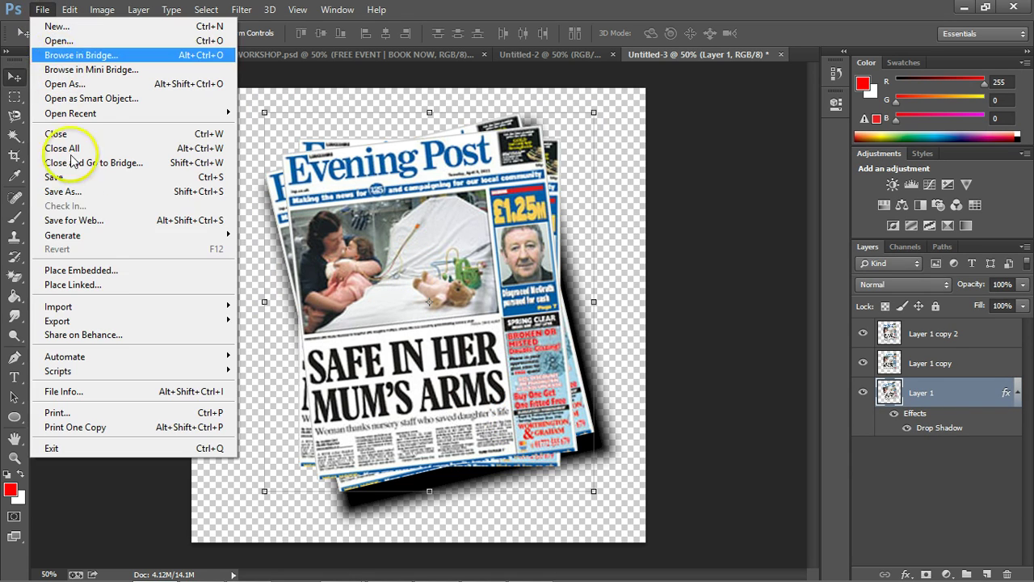
left_click(101, 222)
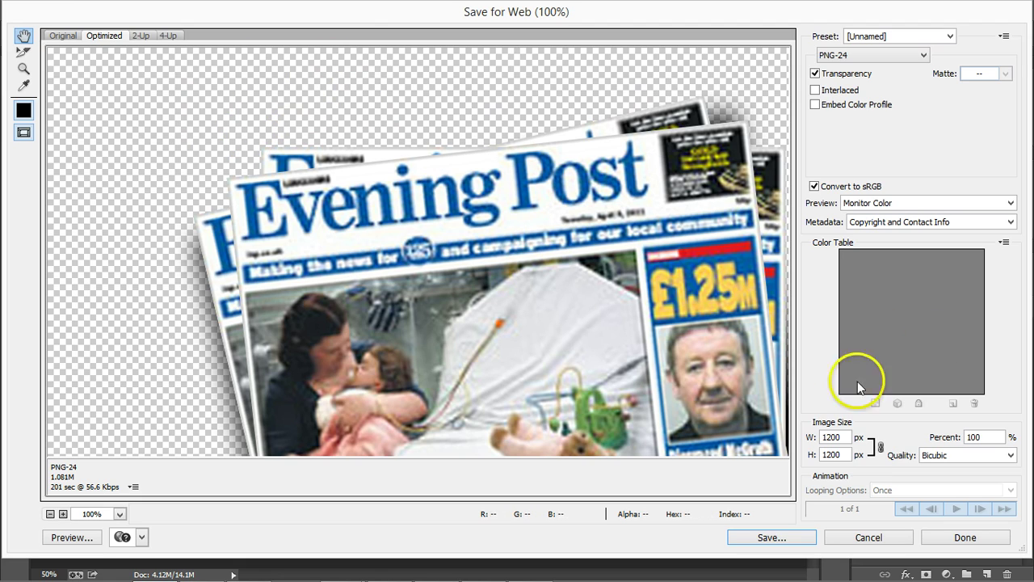
left_click_drag(840, 439, 824, 441)
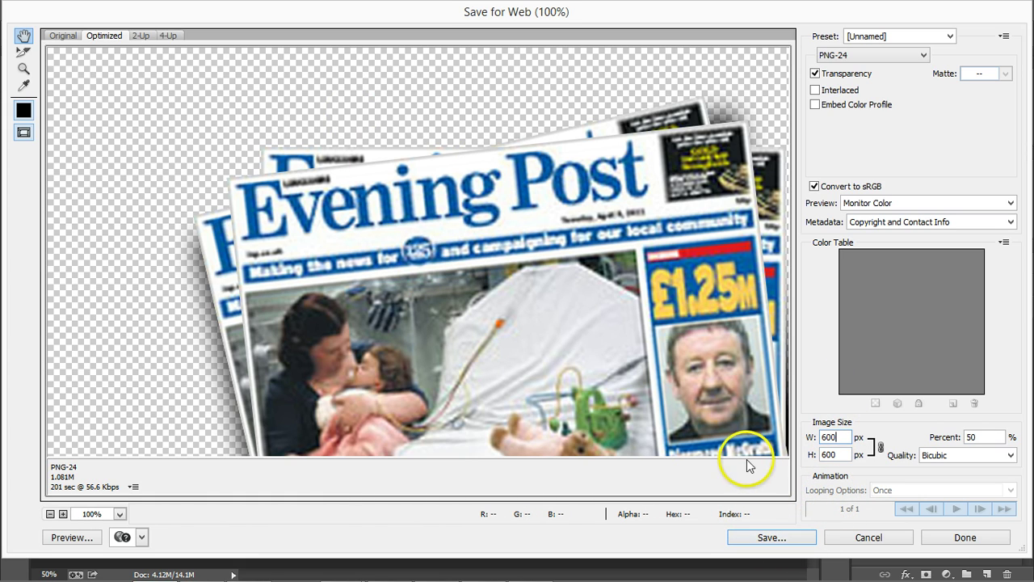
left_click(772, 541)
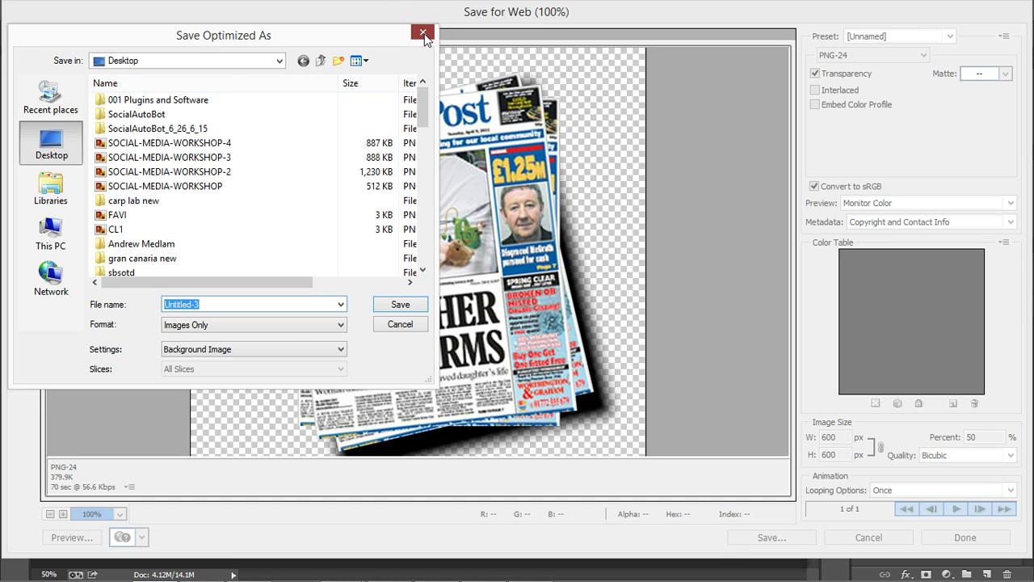
left_click(423, 33)
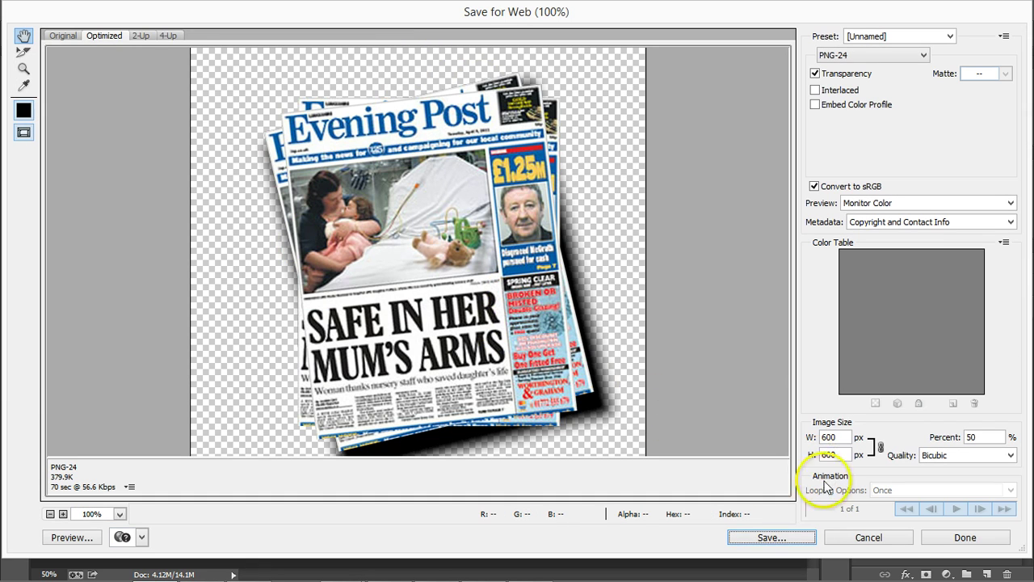